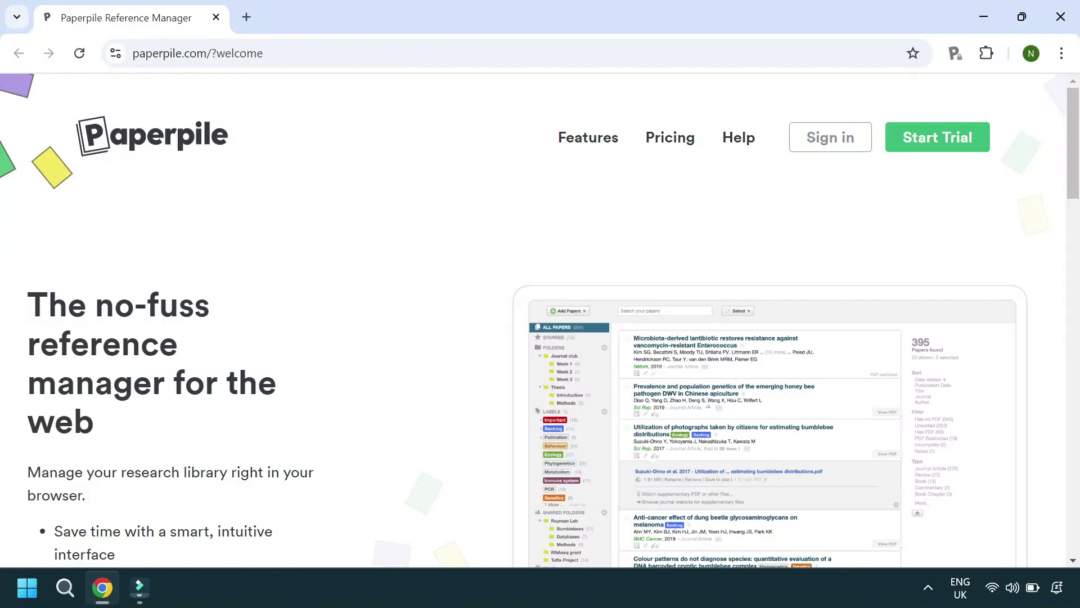
# Step: Open the sign-up for a new Paperpile account from the website's sign-in prompt
pyautogui.click(830, 137)
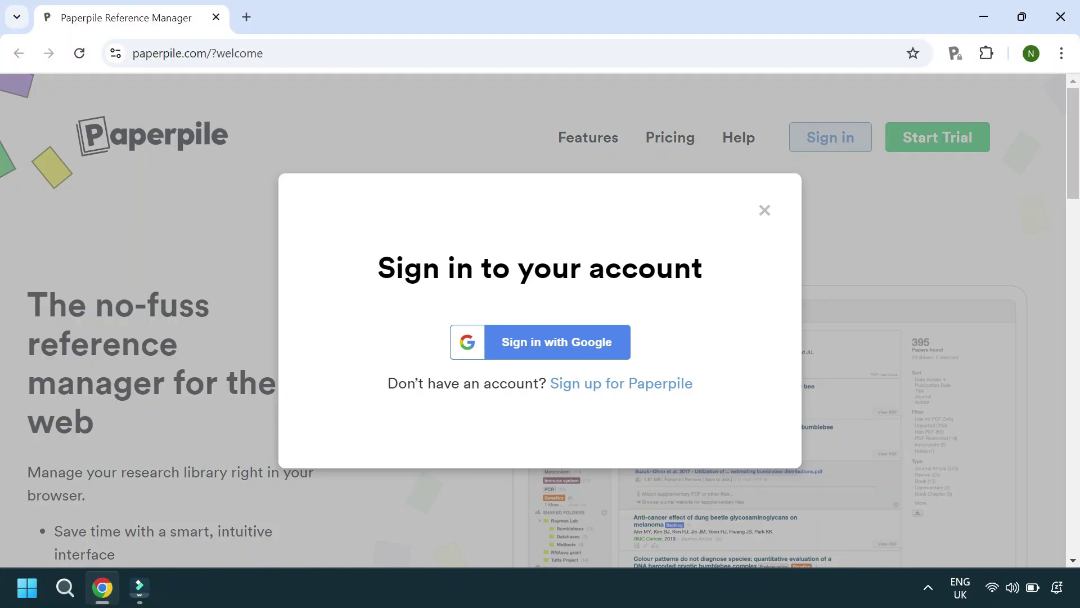
pyautogui.click(622, 381)
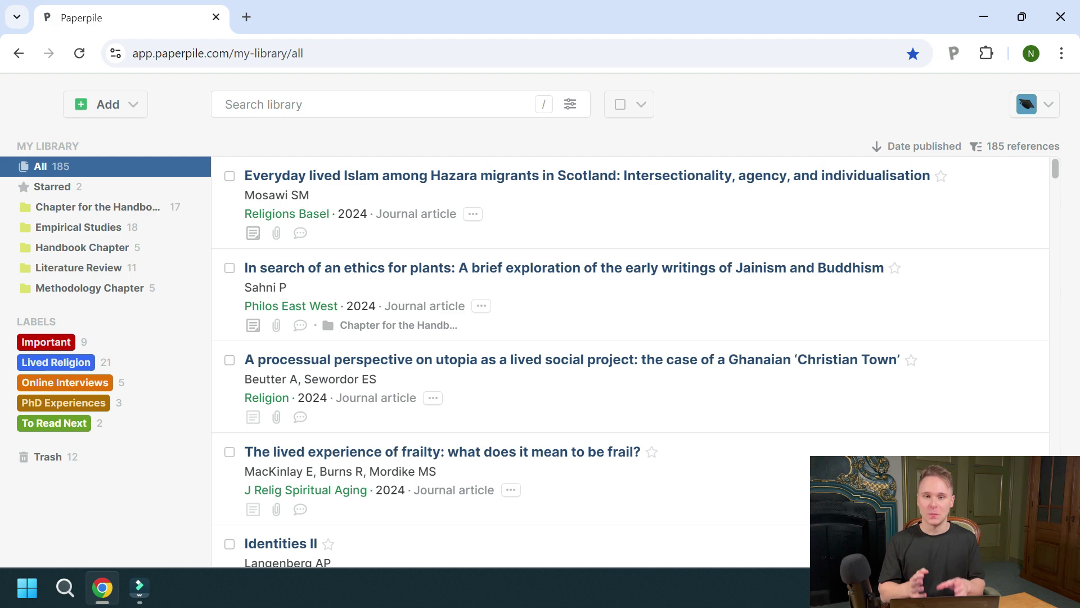
# Step: Open the online article search for adding references and search for the author's full name
pyautogui.press('a')
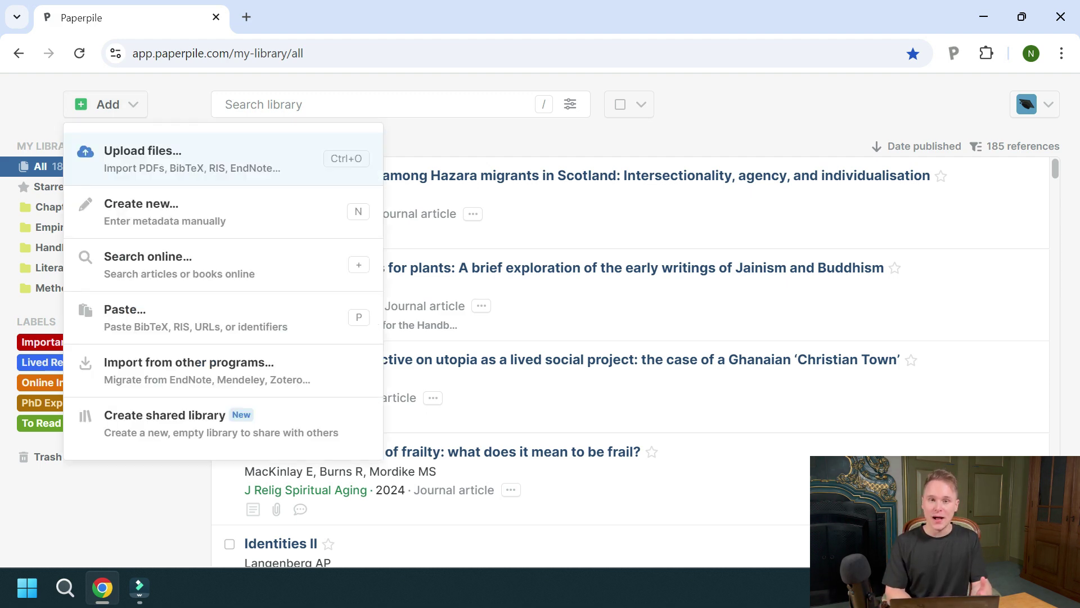
pyautogui.press('Down')
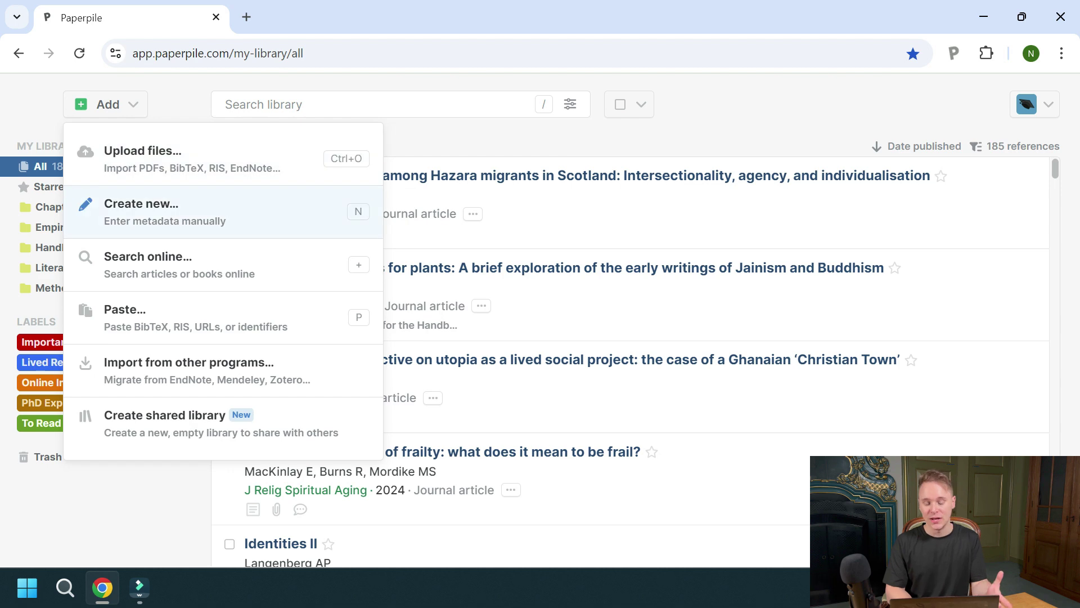
pyautogui.press('Down')
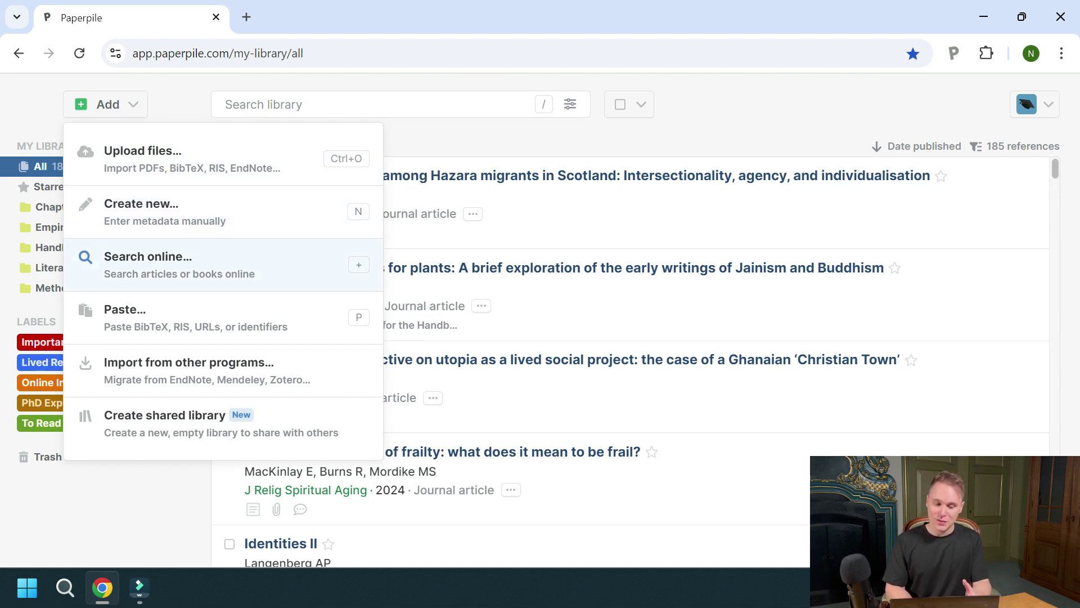
pyautogui.press('Return')
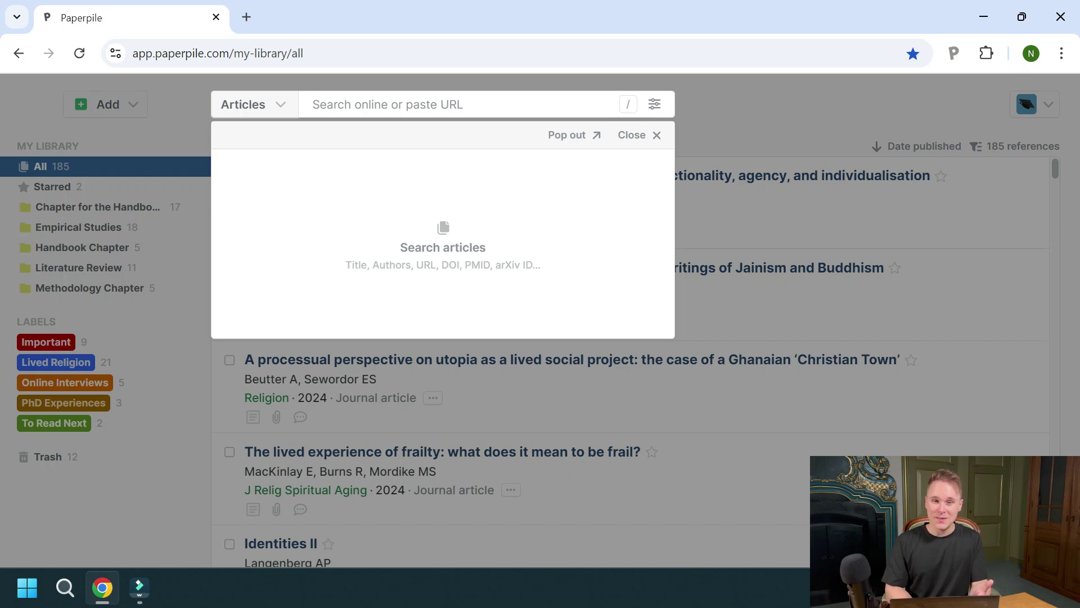
pyautogui.write('Andrew Kam-Tuck Yip')
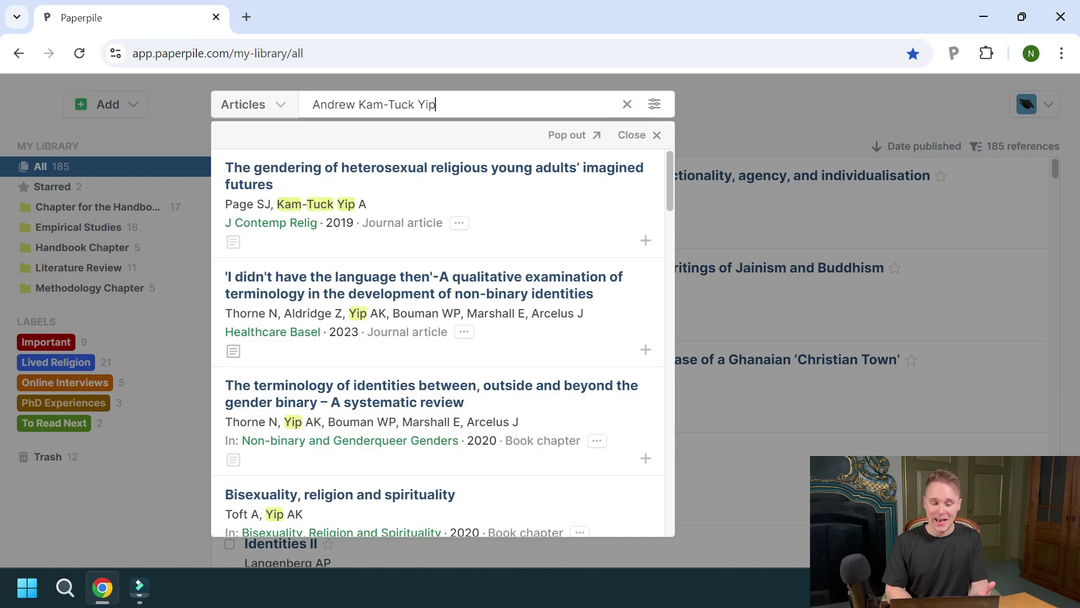
# Step: Add the 2019 article "The gendering of heterosexual religious young adults' imagined futures" from the online results to the library
pyautogui.press('Down')
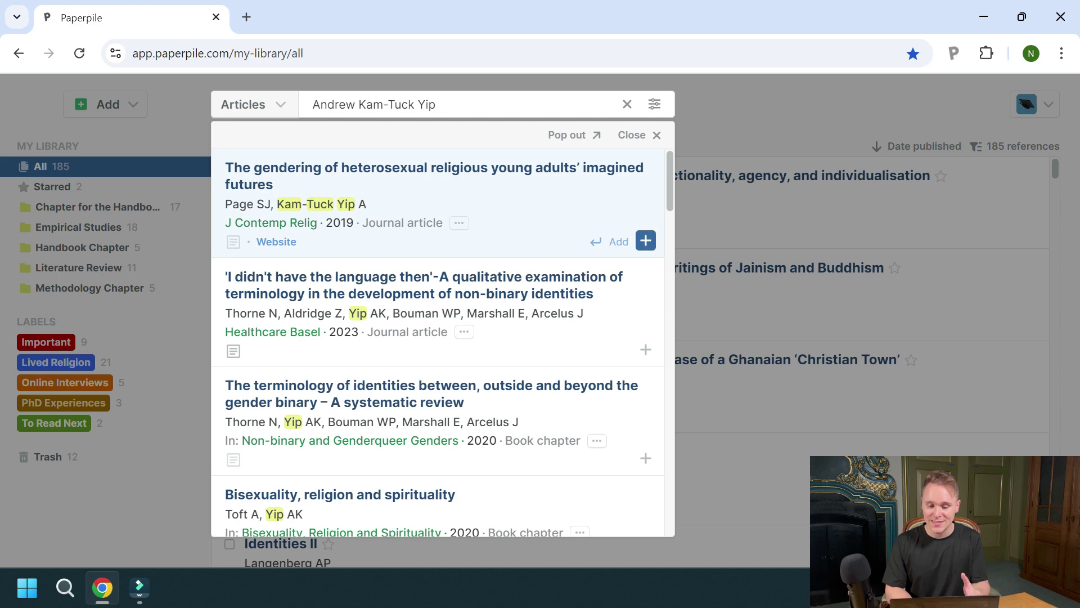
pyautogui.press('Return')
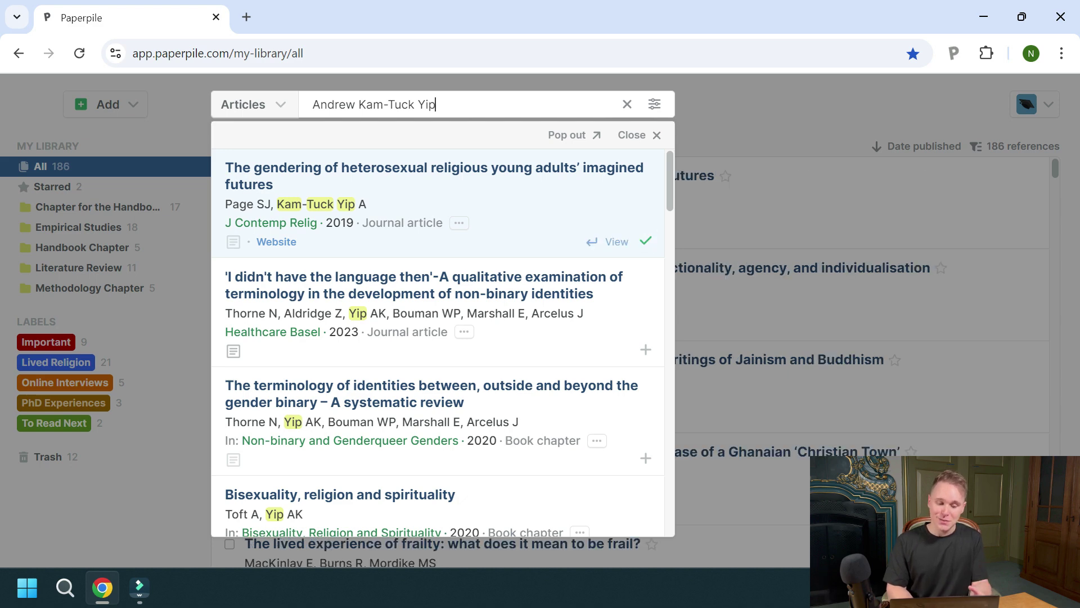
pyautogui.press('Down')
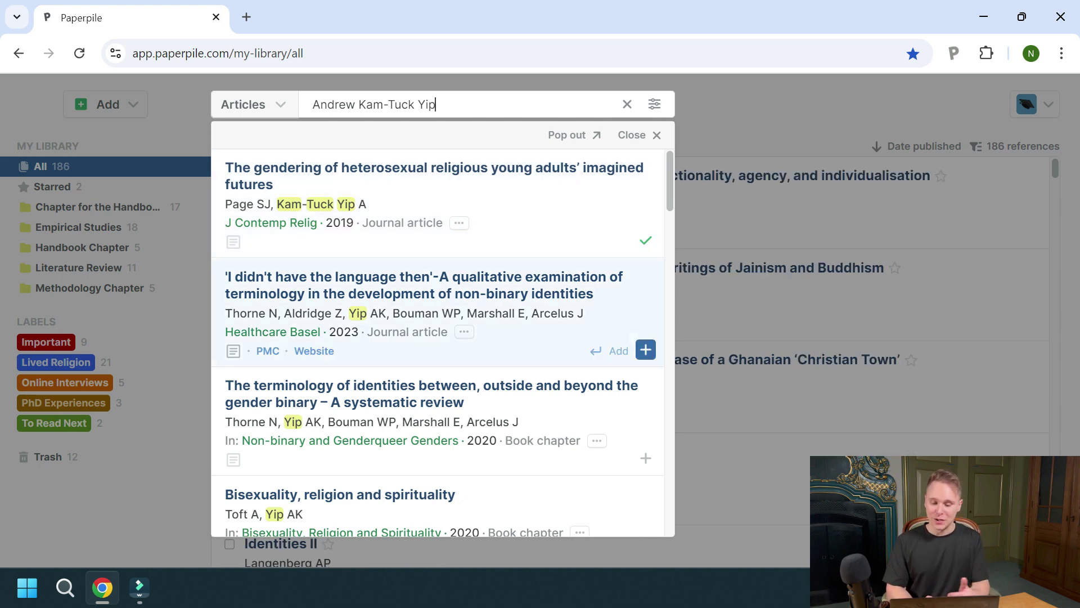
pyautogui.press('Up')
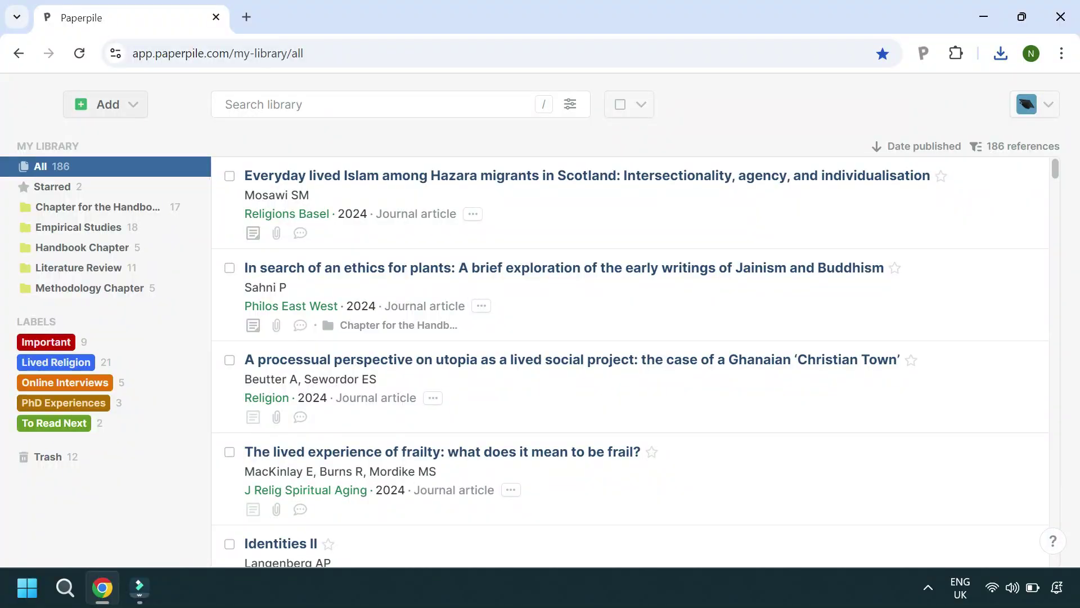
# Step: Open the file upload and add the recently downloaded PDF "The gendering of heterosexual religious young adults imagined futures.pdf" to it
pyautogui.press('Return')
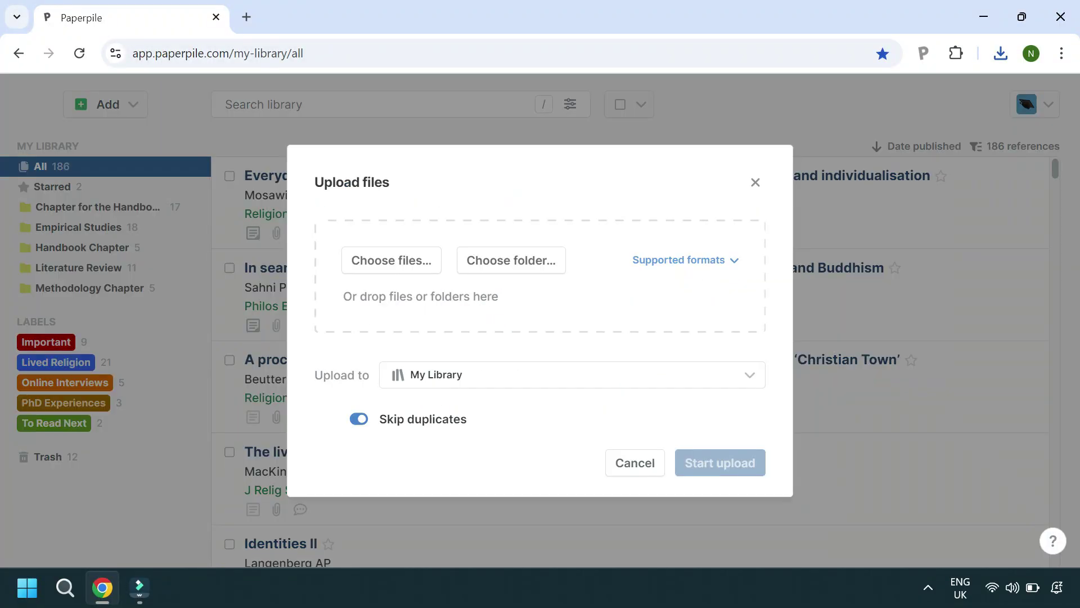
pyautogui.click(1000, 53)
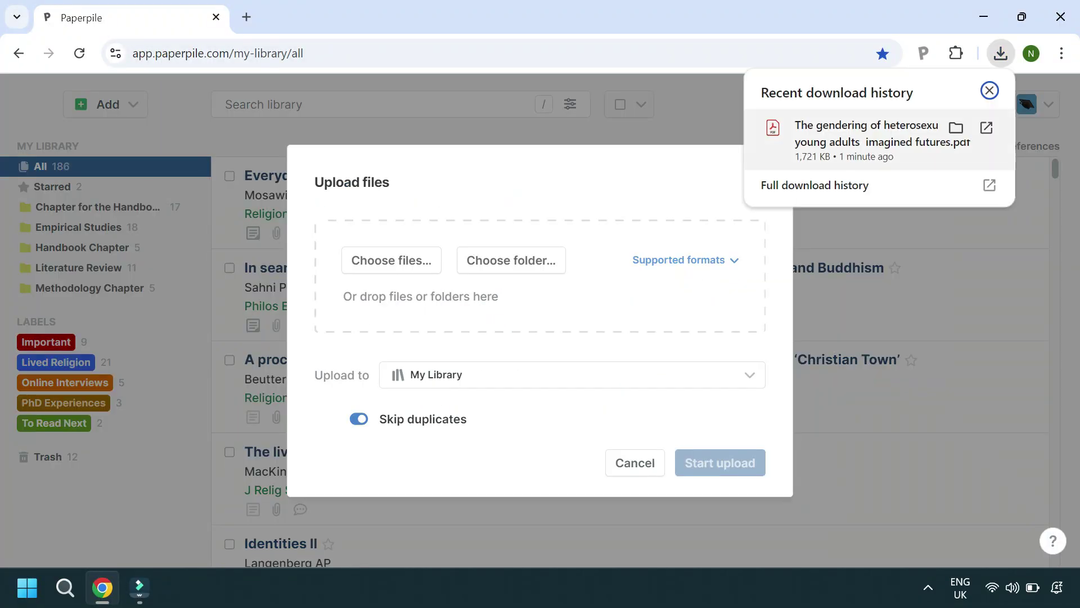
pyautogui.moveTo(894, 133); pyautogui.dragTo(596, 230)
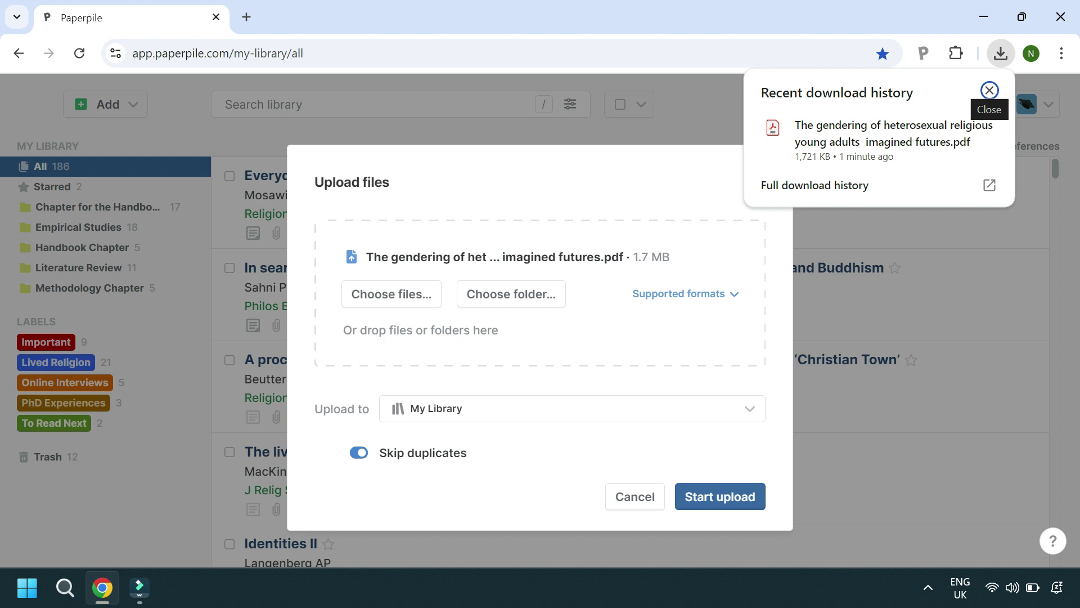
# Step: Assign the PDF upload to the Lived Religion label and the Empirical Studies folder, and start the upload
pyautogui.click(562, 408)
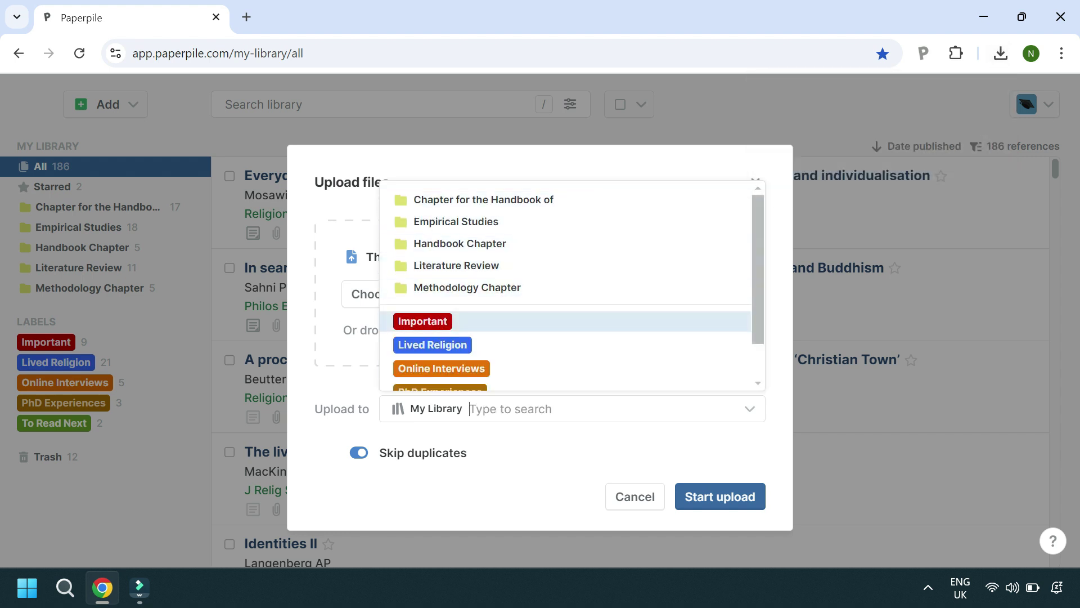
pyautogui.press('Down')
pyautogui.press('Return')
pyautogui.press('Down')
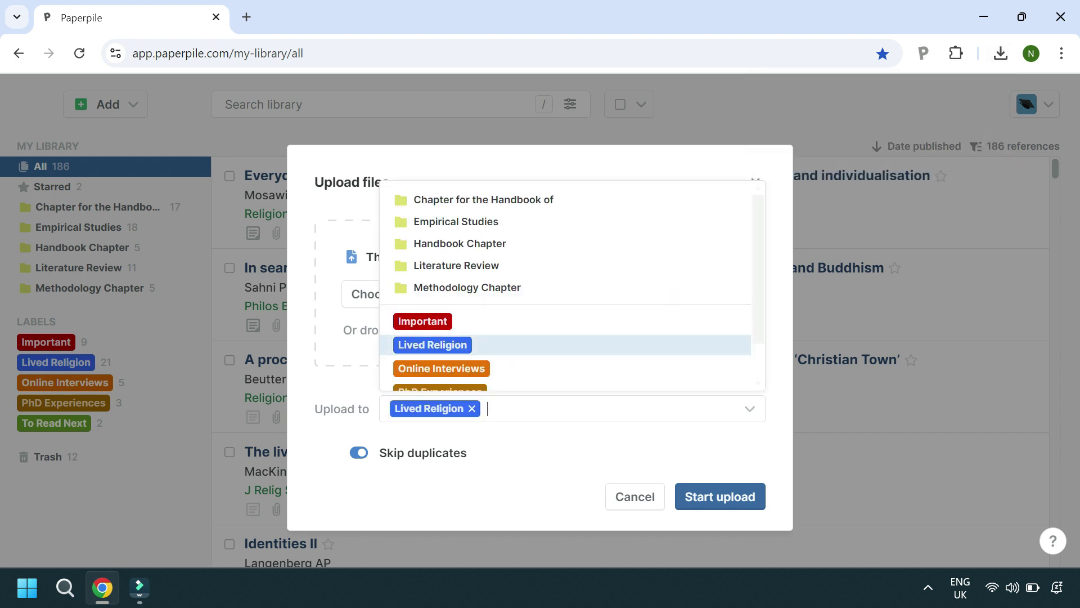
pyautogui.press('Up')
pyautogui.press('Up')
pyautogui.press('Up')
pyautogui.press('Up')
pyautogui.press('Up')
pyautogui.press('Return')
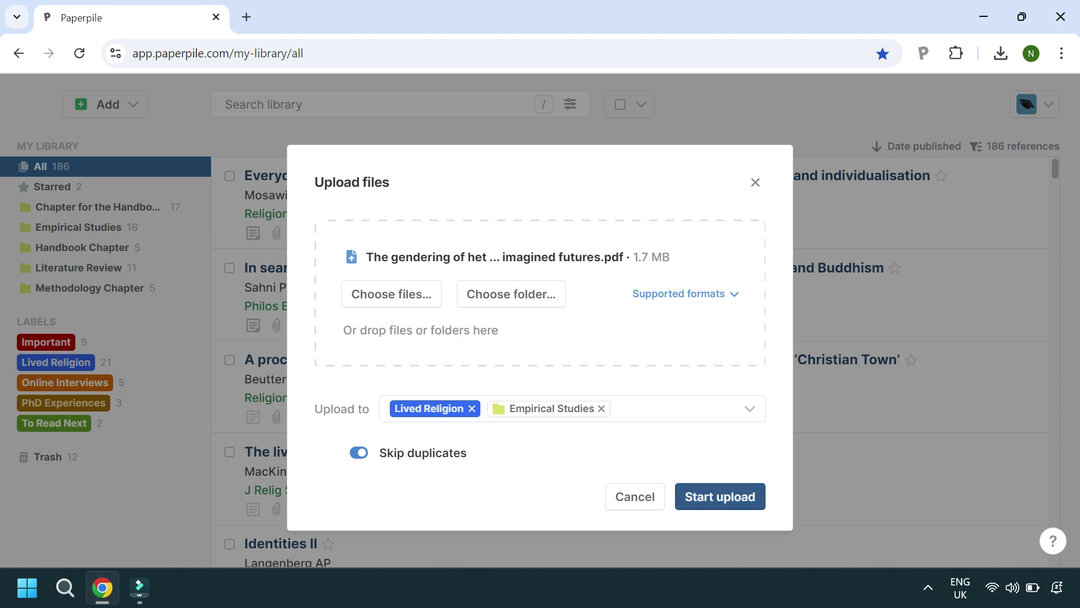
pyautogui.press('Return')
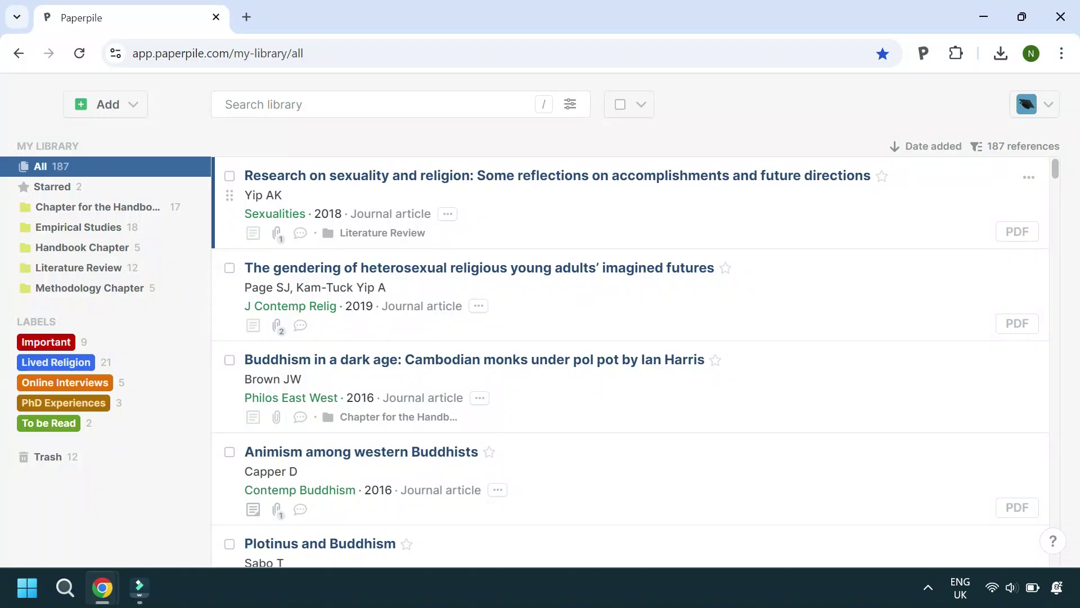
# Step: Run Auto update on the metadata of "Research on sexuality and religion" and choose to edit it manually
pyautogui.click(1028, 177)
pyautogui.press('Down')
pyautogui.press('Down')
pyautogui.press('Down')
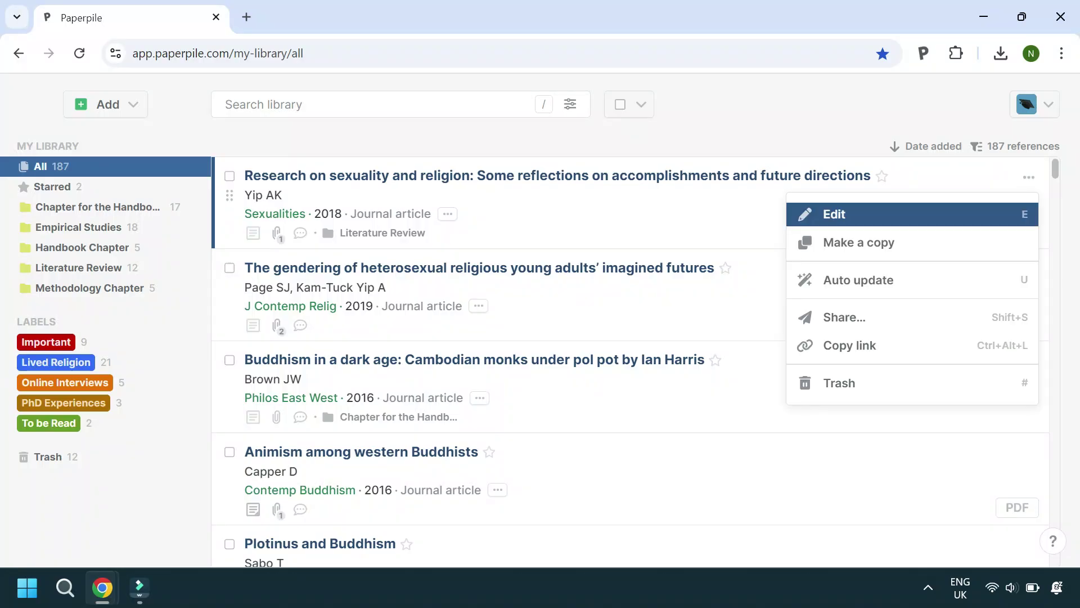
pyautogui.press('Return')
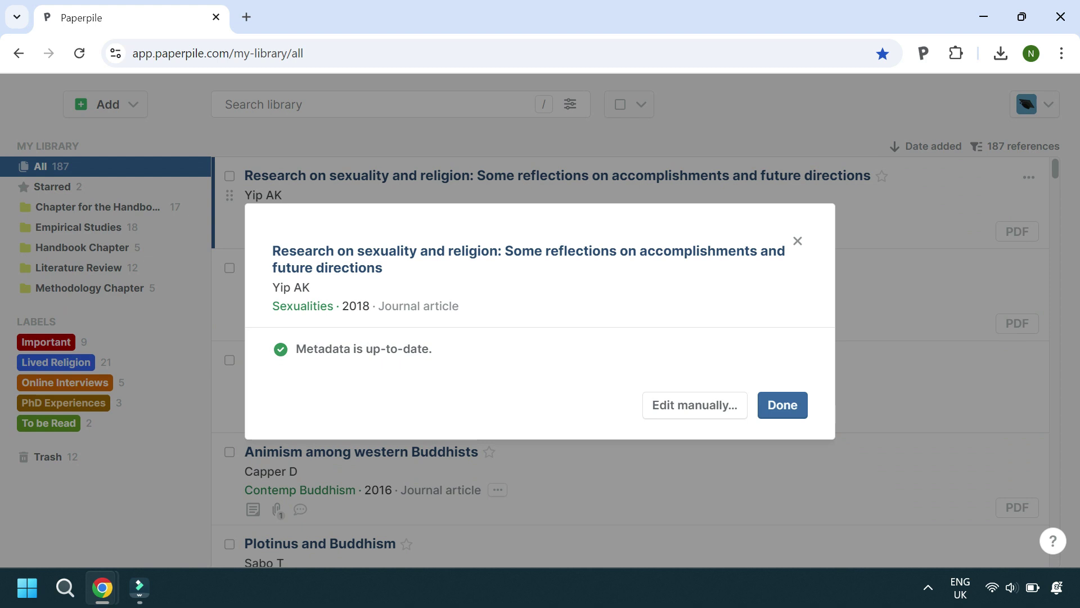
pyautogui.press('Tab')
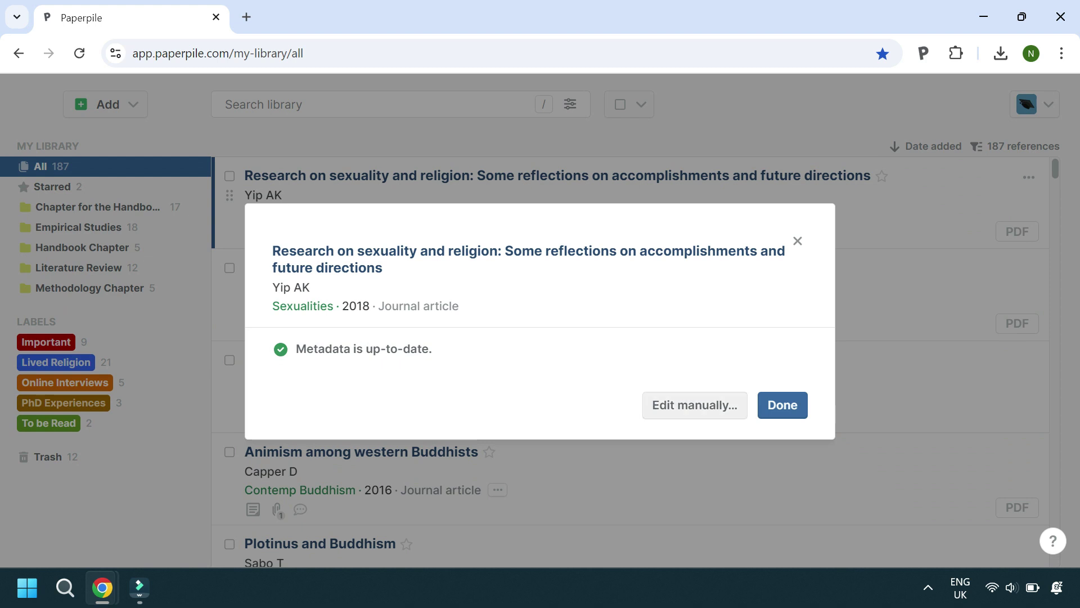
pyautogui.press('Return')
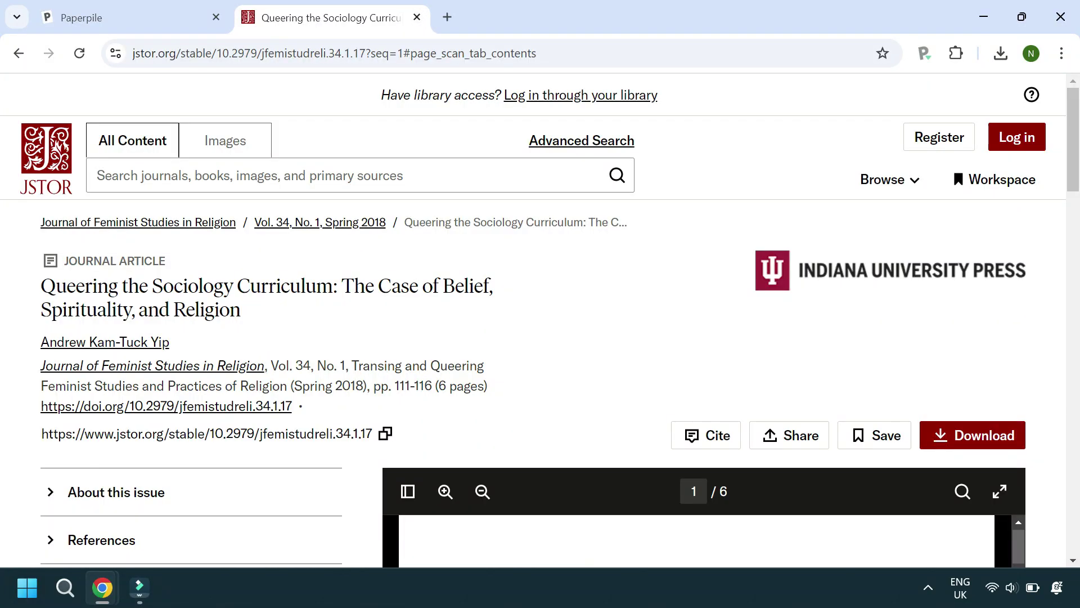
# Step: Save the JSTOR article "Queering the Sociology Curriculum" to Paperpile with the browser extension and give it the To be Read label
pyautogui.click(924, 54)
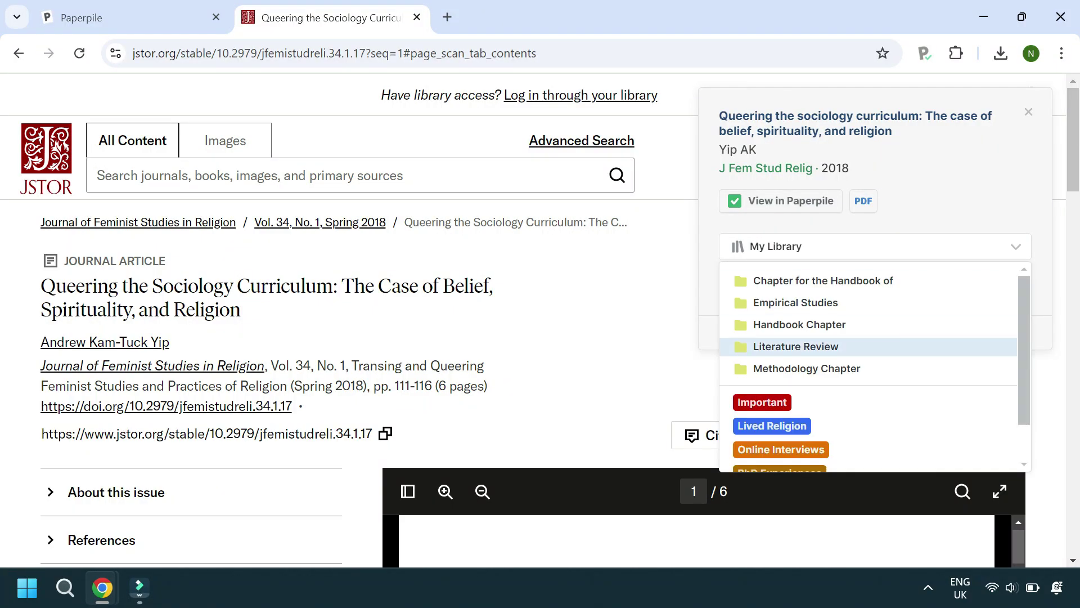
pyautogui.scroll(-1, 796, 346)
pyautogui.click(764, 450)
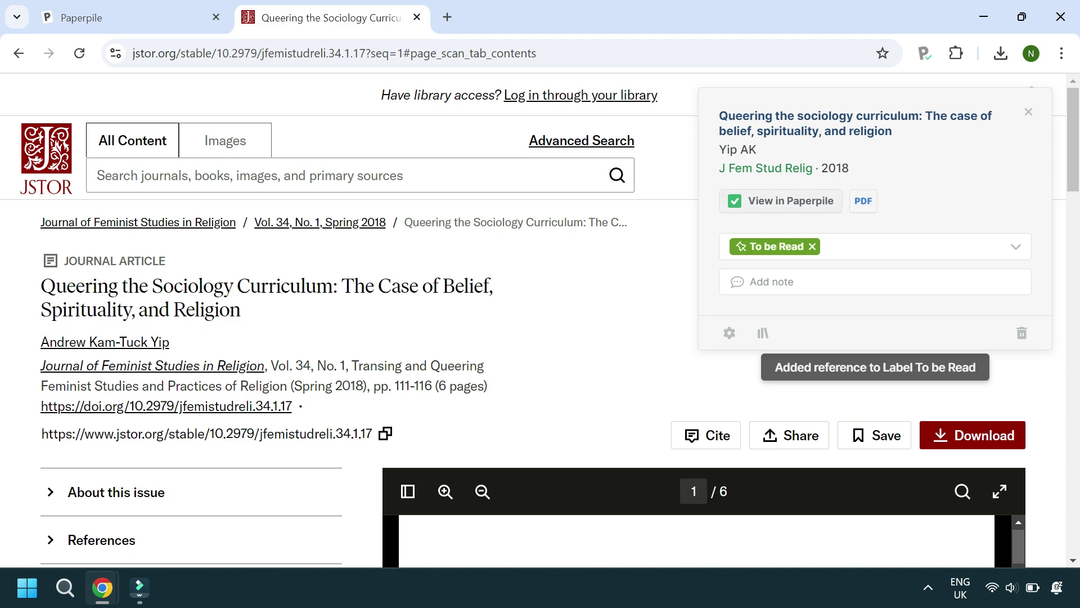
# Step: Apply the To be Read label to the first two references in the Paperpile library together
pyautogui.hotkey('ctrl', '1')
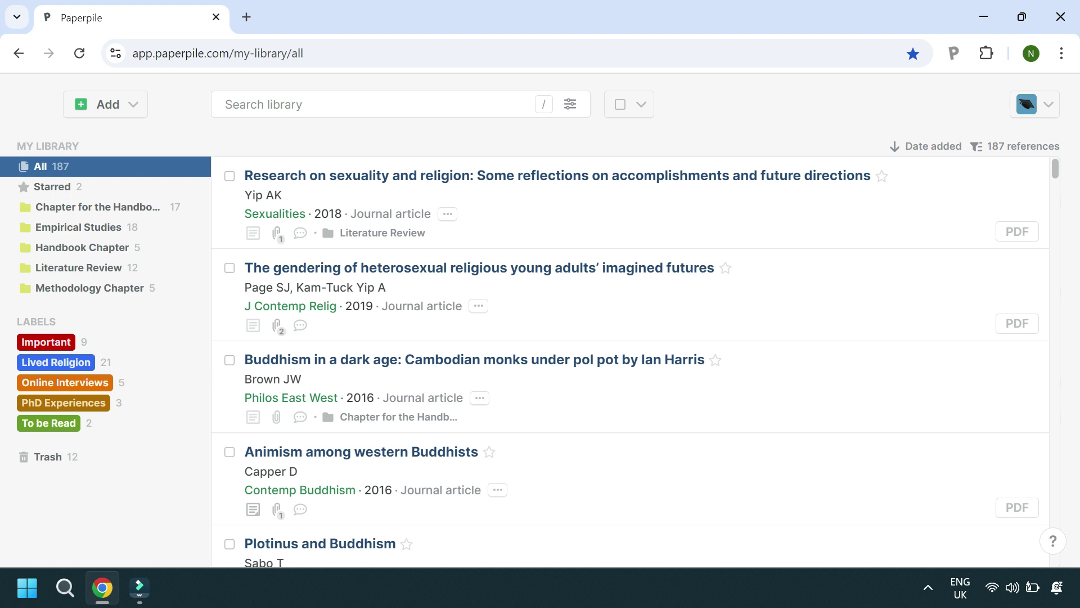
pyautogui.click(230, 175)
pyautogui.click(229, 268)
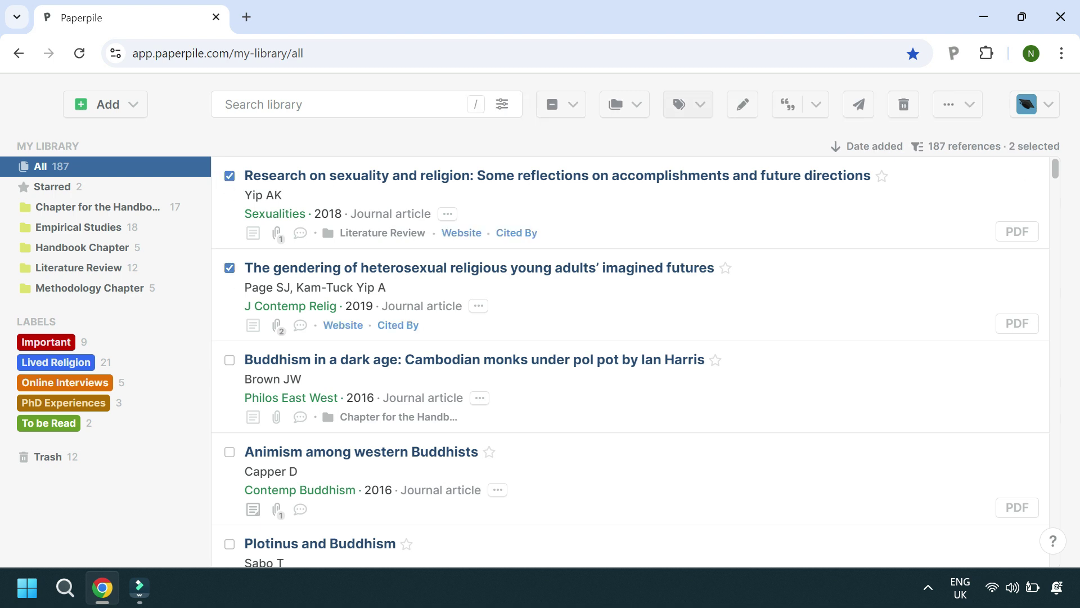
pyautogui.click(687, 104)
pyautogui.click(690, 296)
pyautogui.click(750, 345)
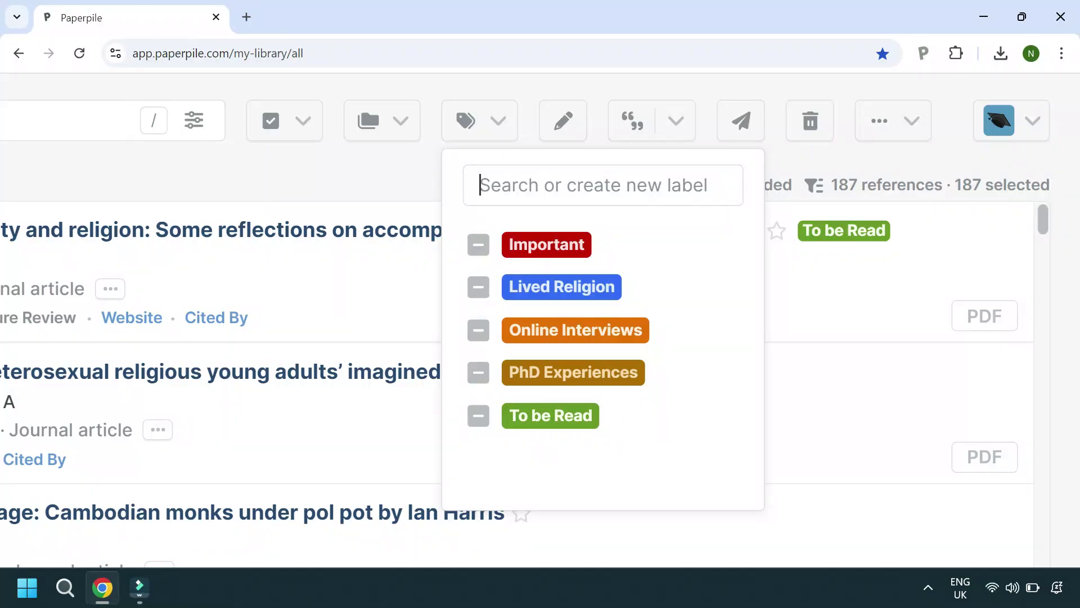
# Step: Enter "New project" as a new label name for the selected references
pyautogui.write('New proj')
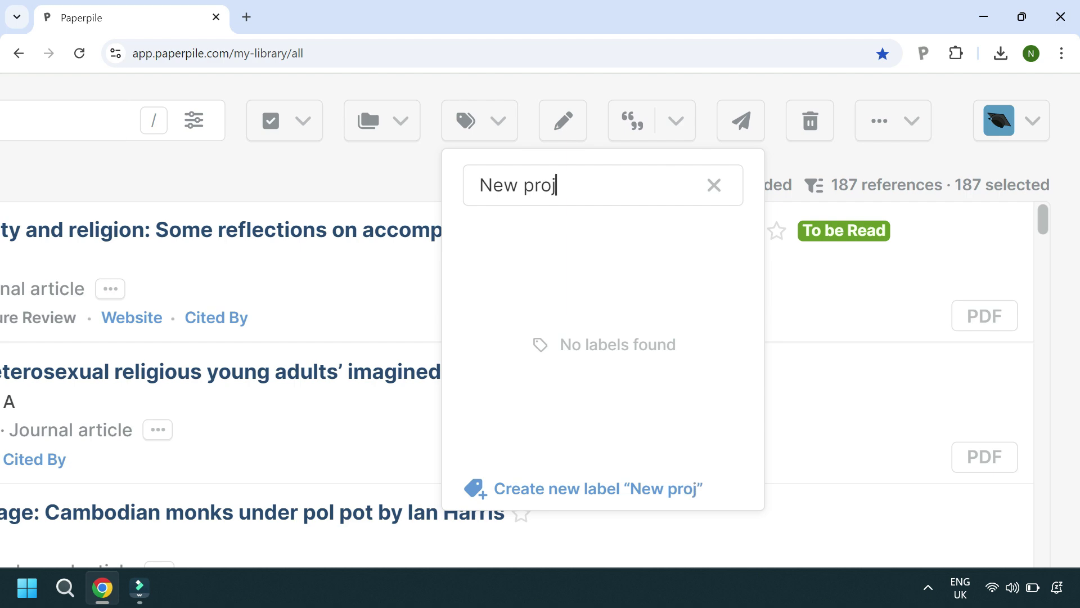
pyautogui.write('ect')
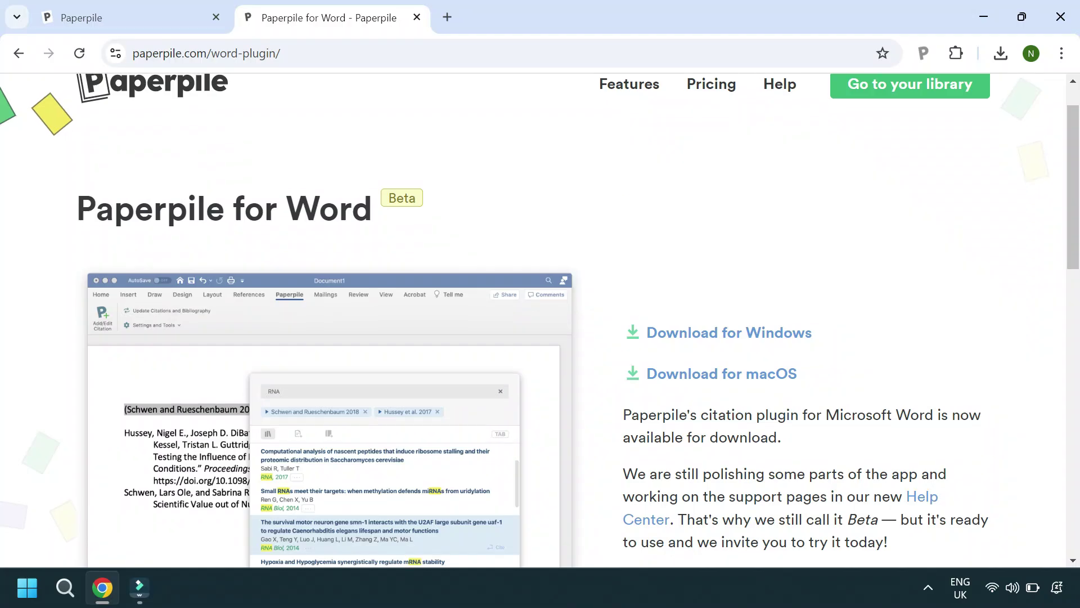
pyautogui.scroll(-2, 540, 319)
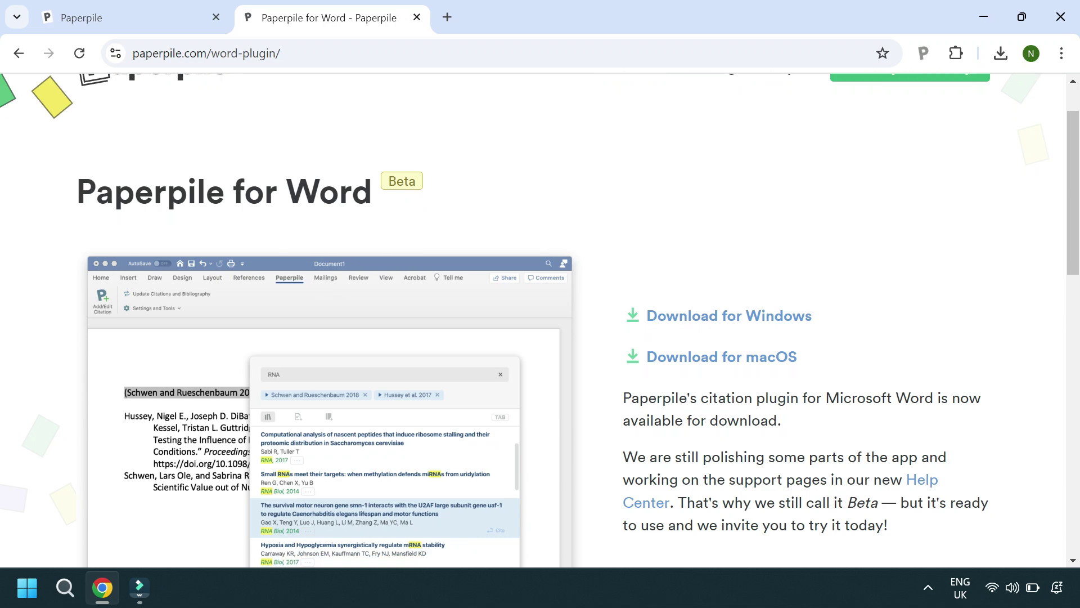
pyautogui.scroll(-2, 540, 319)
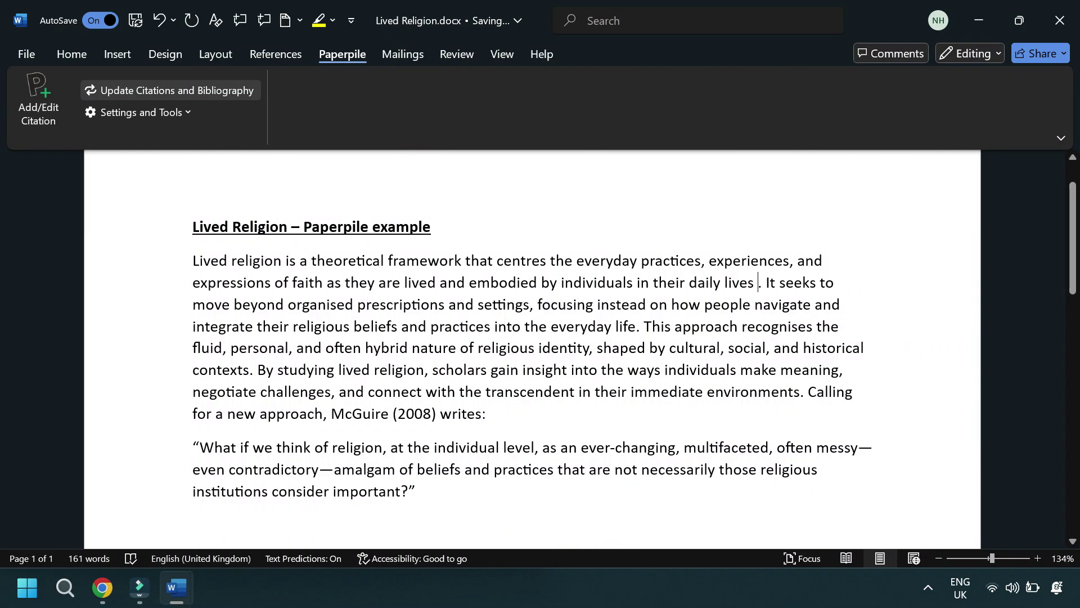
# Step: In Word, insert a Paperpile citation of "Studying lived religion: Contexts and practices" (2021) after "daily lives" in Lived Religion.docx
pyautogui.click(35, 101)
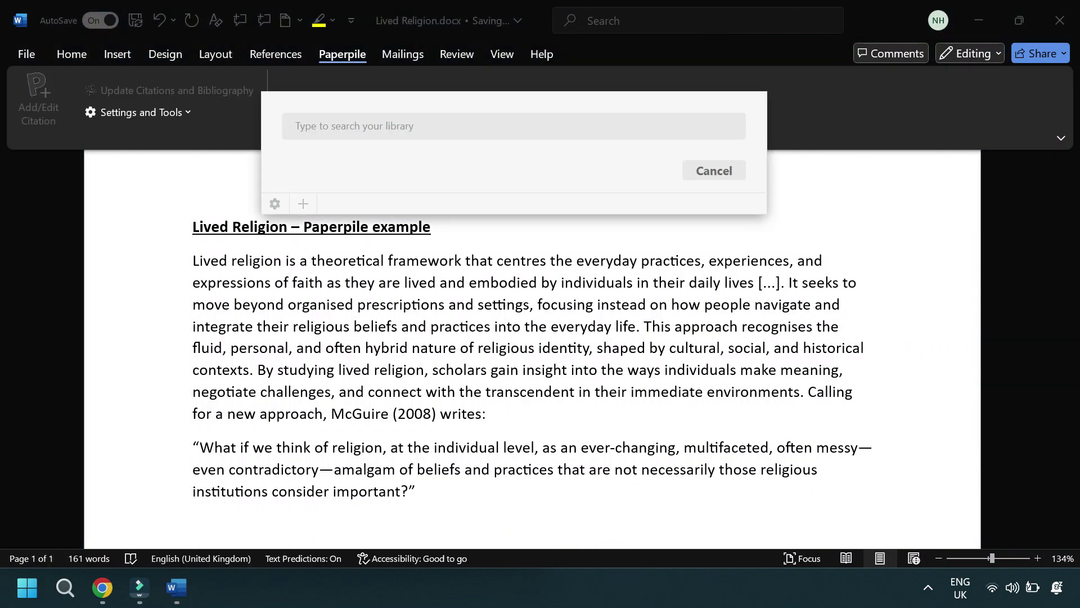
pyautogui.write('Ammerman')
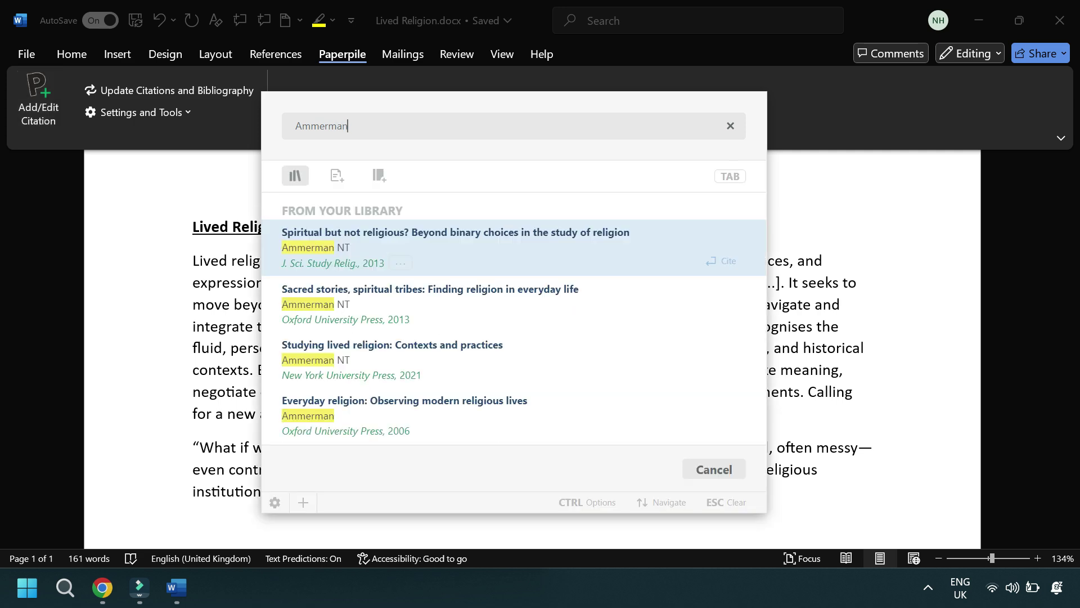
pyautogui.press('Down')
pyautogui.press('Down')
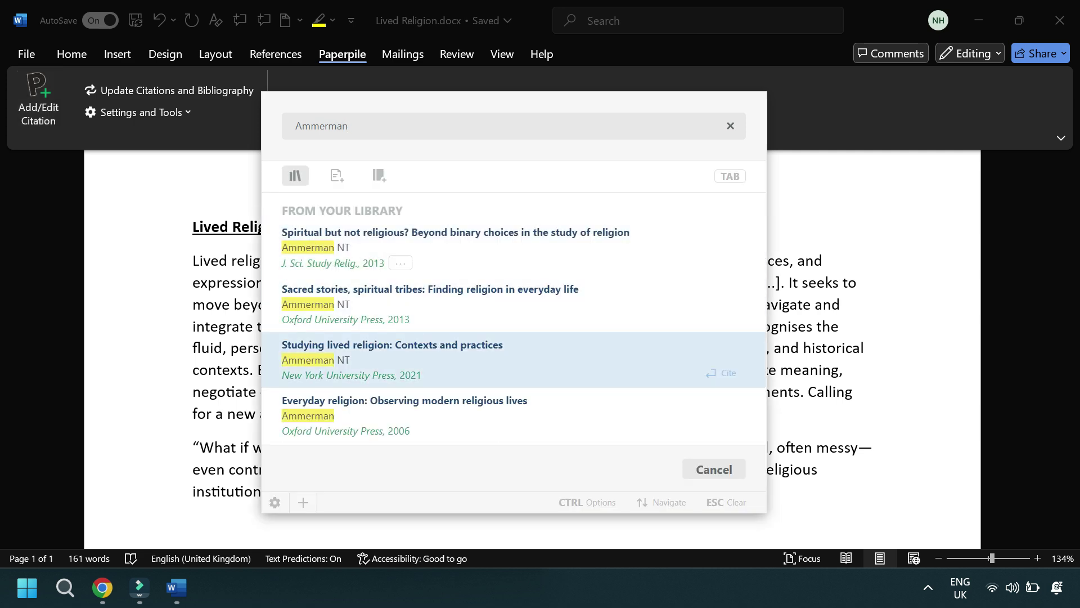
pyautogui.press('Return')
pyautogui.press('Return')
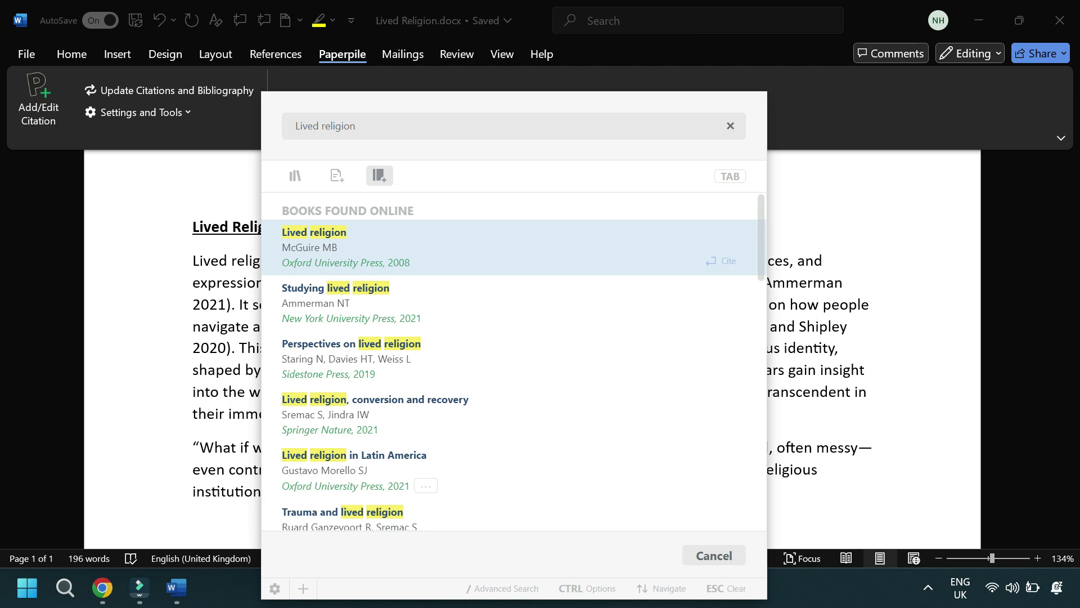
# Step: Insert a Paperpile citation of the online book "Perspectives on lived religion" (2019) after "historical contexts"
pyautogui.press('Down')
pyautogui.press('Down')
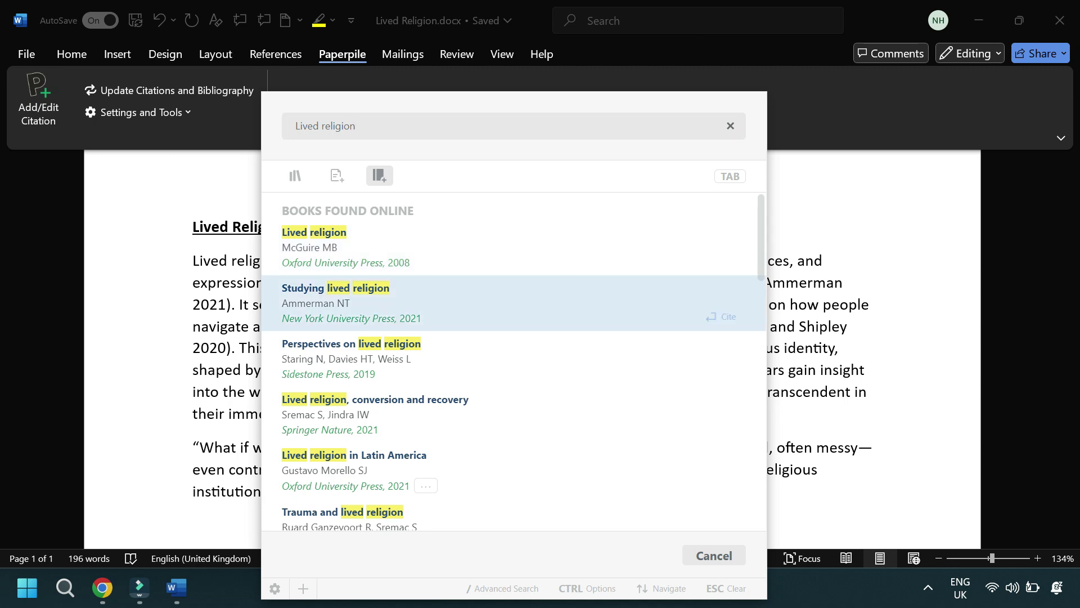
pyautogui.press('Return')
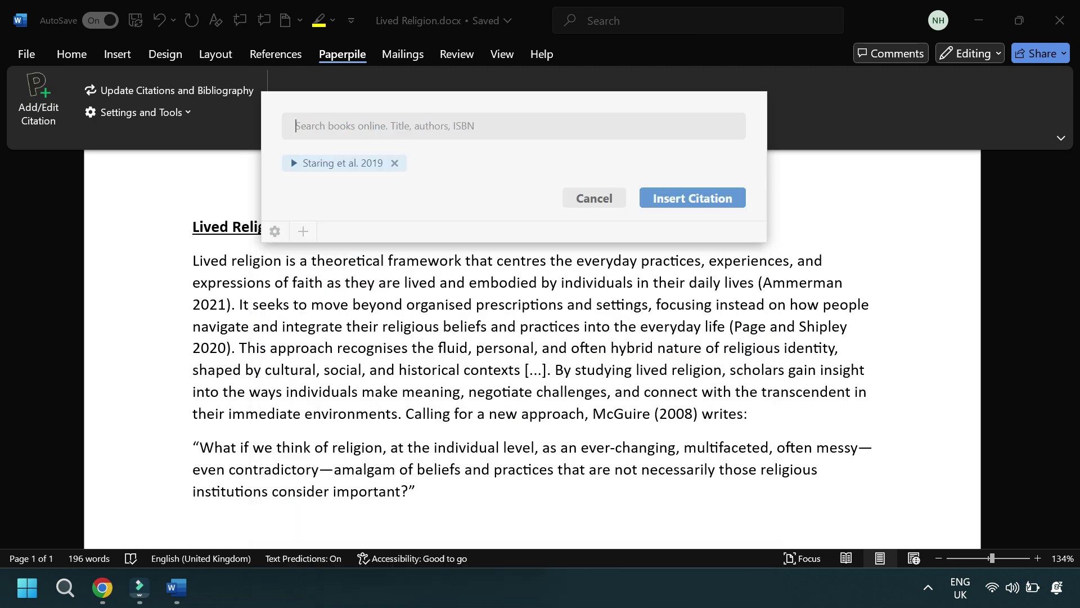
pyautogui.press('Return')
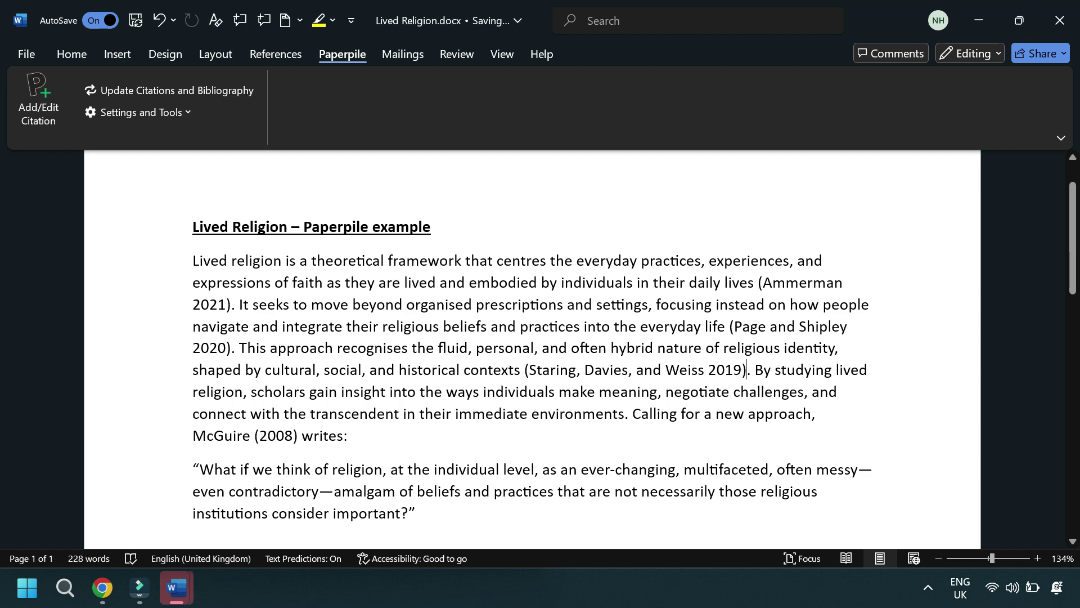
# Step: Delete the 2019 citation after "historical contexts" and update the document's citations and bibliography
pyautogui.scroll(-4, 532, 349)
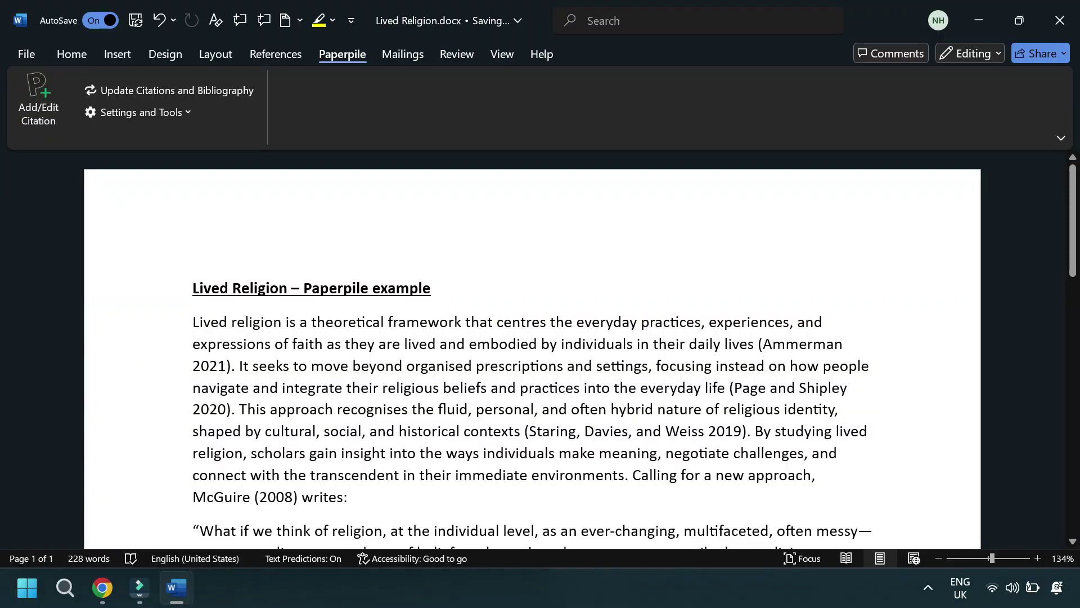
pyautogui.moveTo(523, 431); pyautogui.dragTo(748, 431)
pyautogui.press('BackSpace')
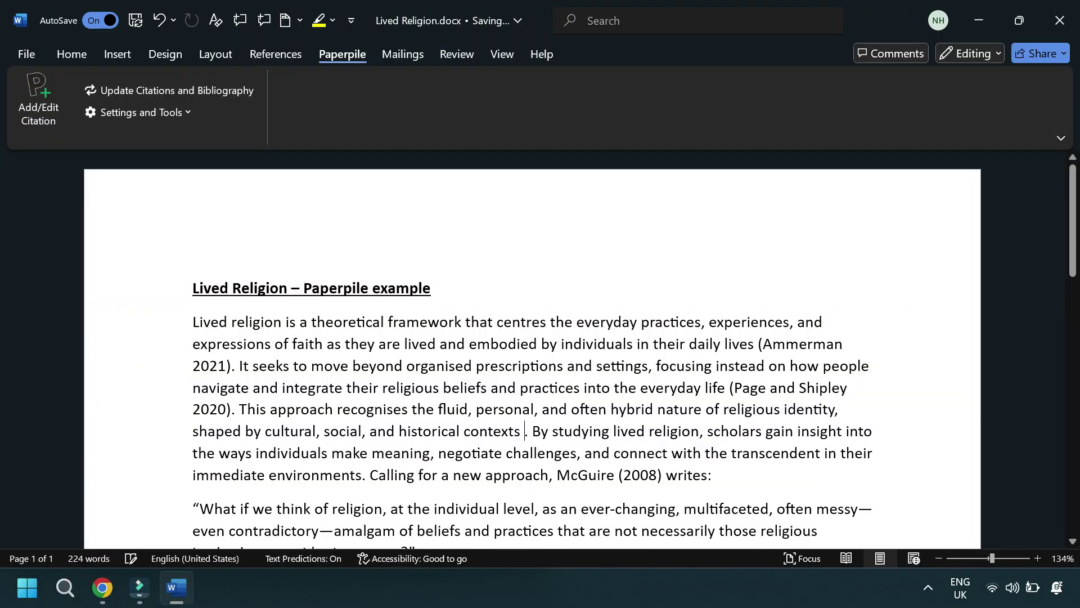
pyautogui.click(177, 90)
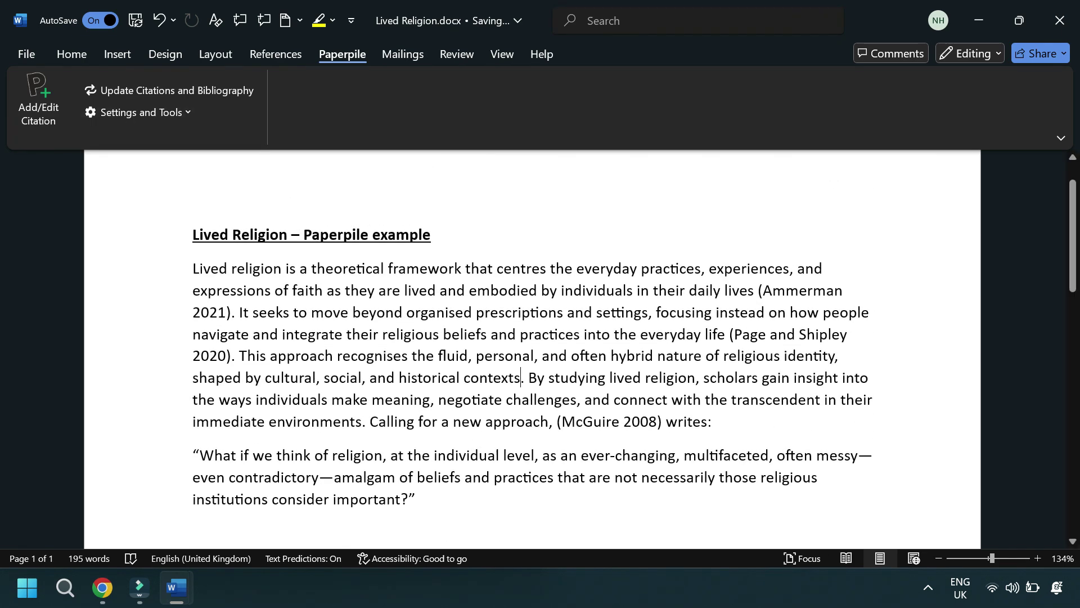
# Step: Set the document's Paperpile citation style to Cite Them Right 12th edition - Harvard and save the settings as default
pyautogui.click(138, 112)
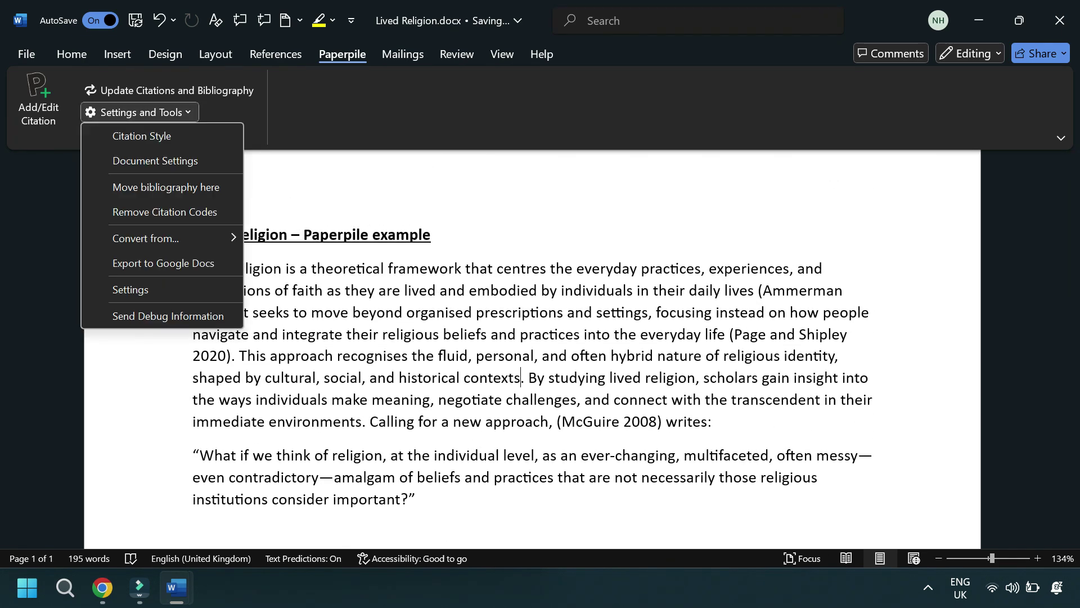
pyautogui.click(141, 135)
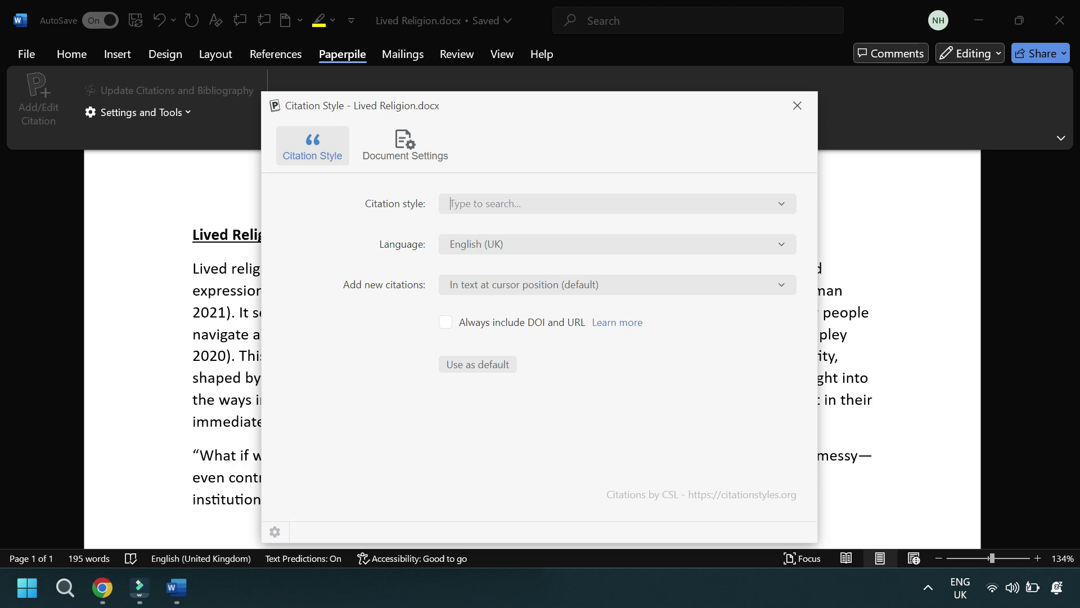
pyautogui.click(541, 307)
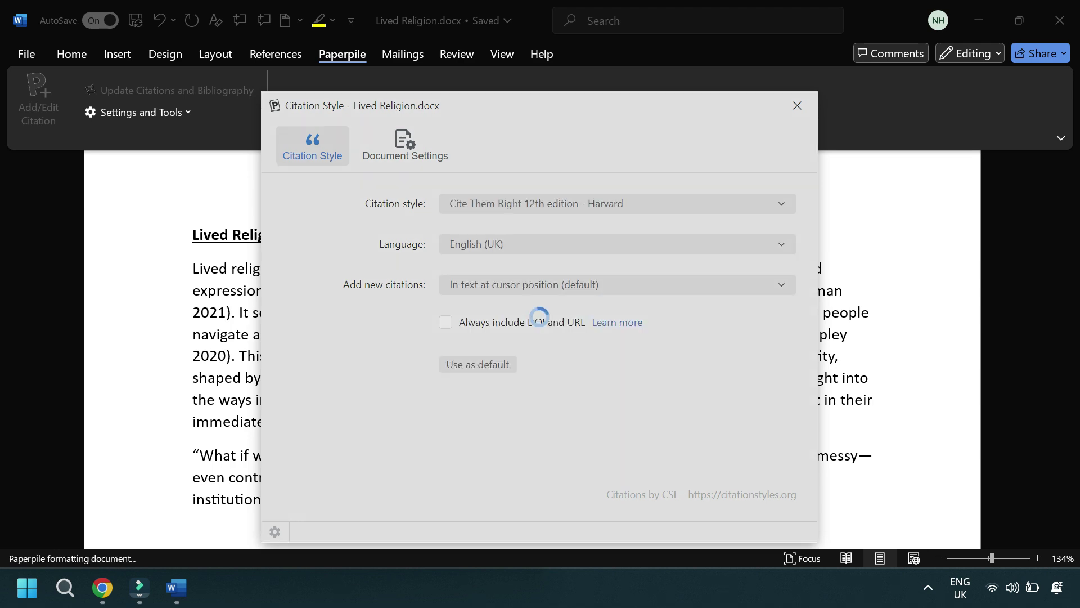
pyautogui.click(478, 364)
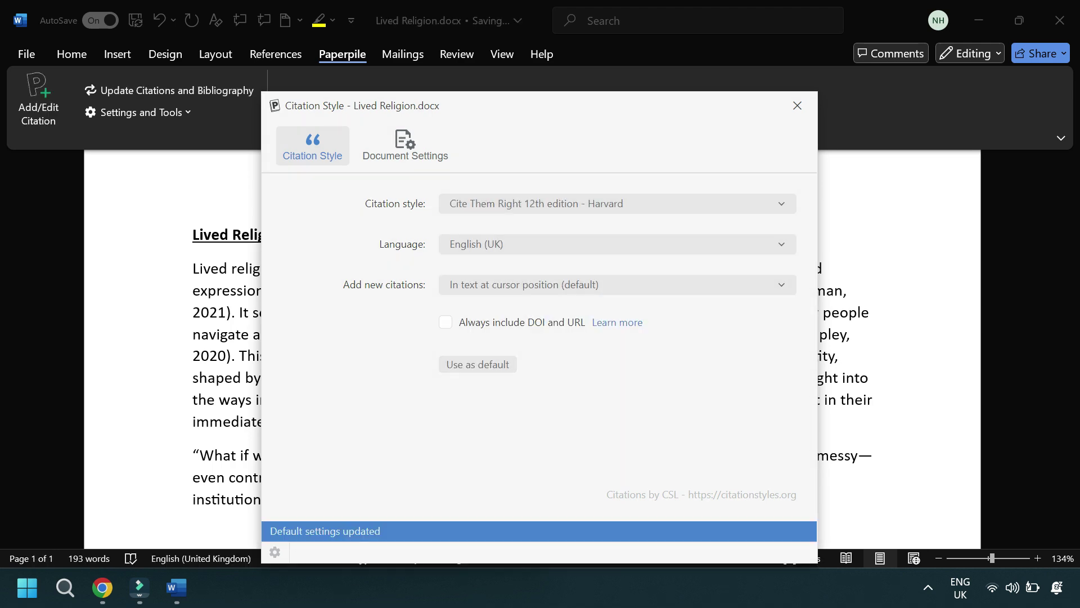
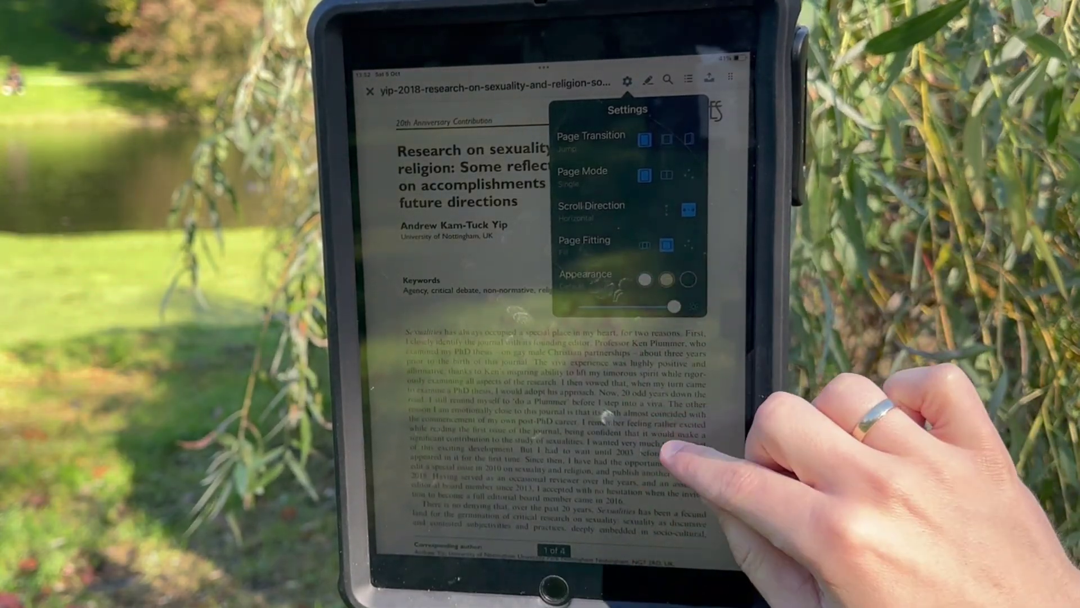
pyautogui.click(664, 450)
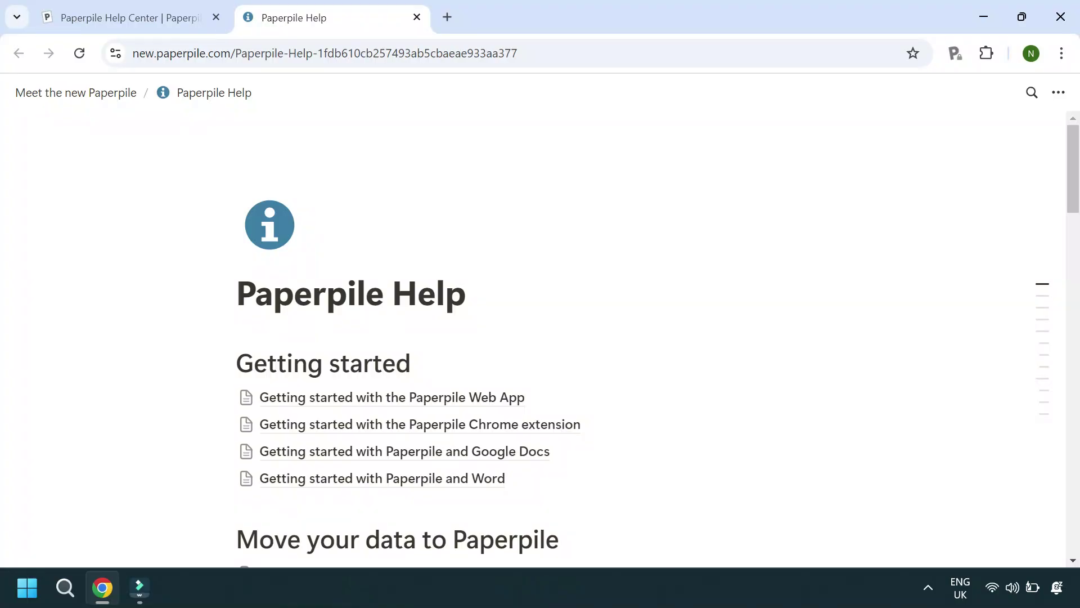
pyautogui.moveTo(922, 366)
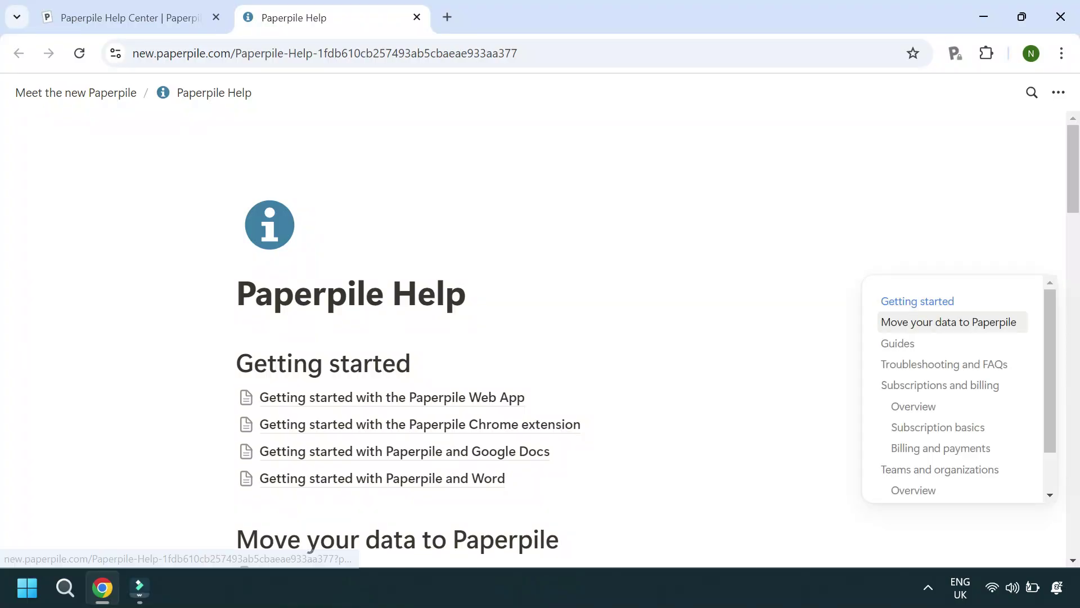
pyautogui.click(948, 313)
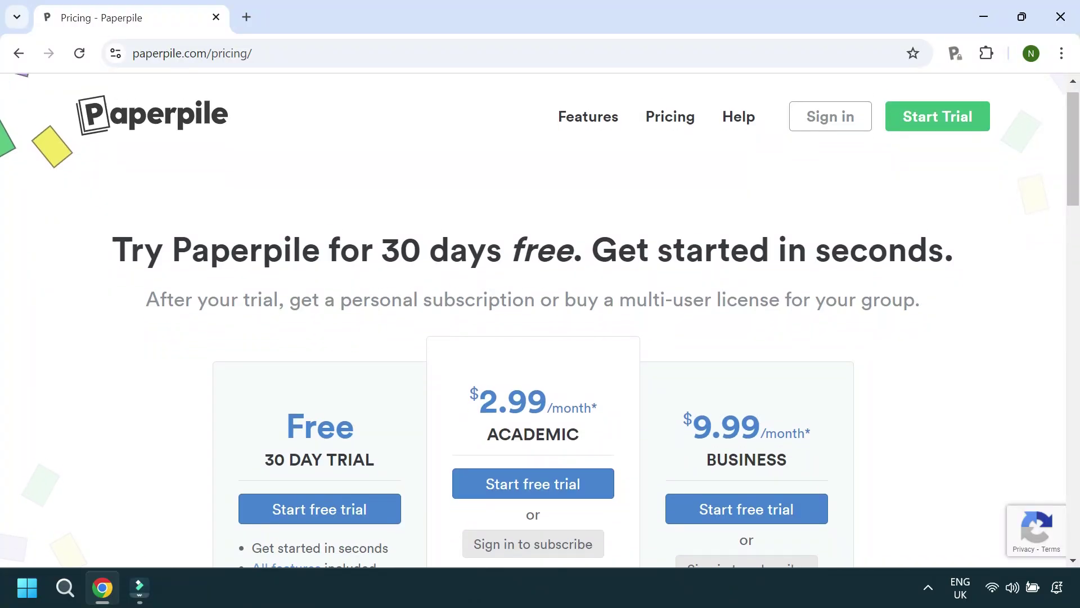
pyautogui.scroll(-1, 540, 320)
pyautogui.scroll(-3, 541, 320)
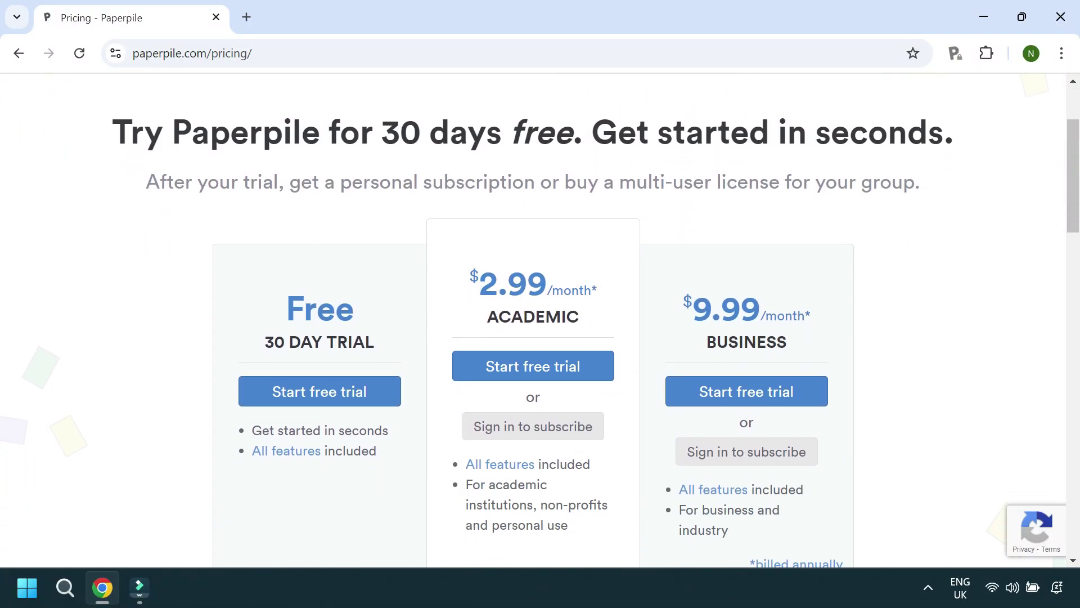